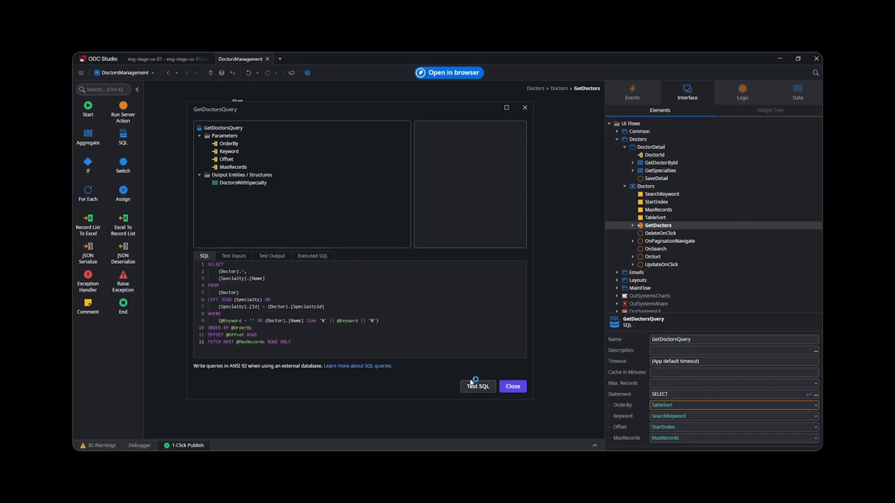
- Test the doctors SQL for 10 rows, then open DoctorCreateOrUpdate's update query via DoctorDetail's SaveDetail
key("ctrl+Return")
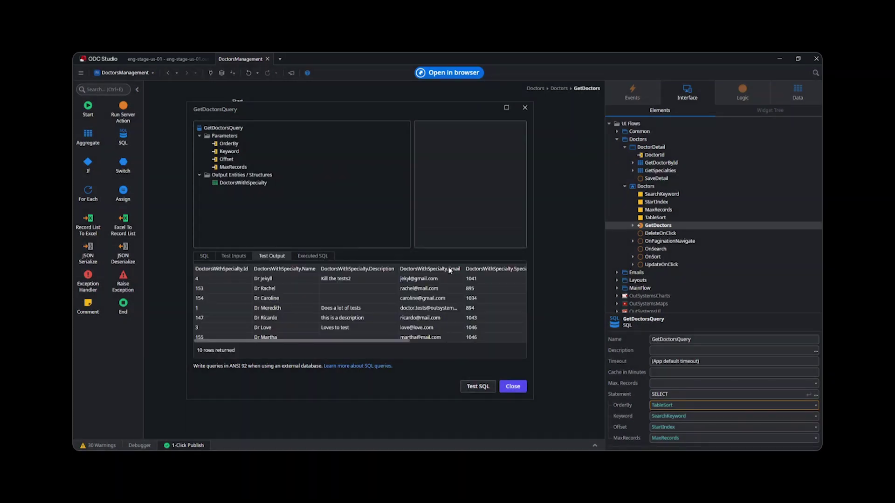
left_click(511, 388)
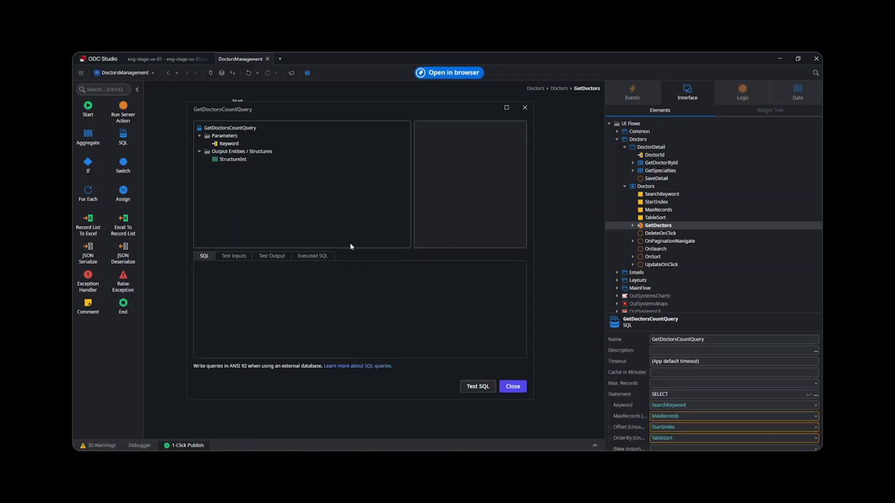
left_click(514, 389)
double_click(645, 186)
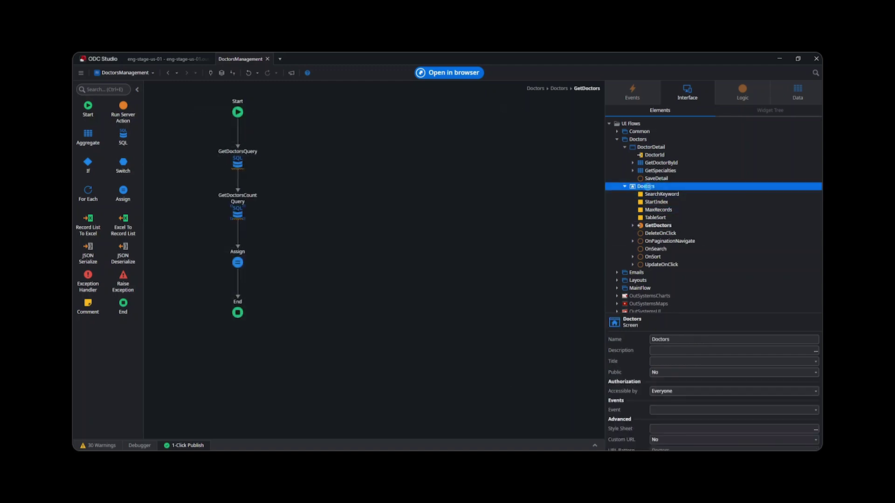
left_click(176, 222)
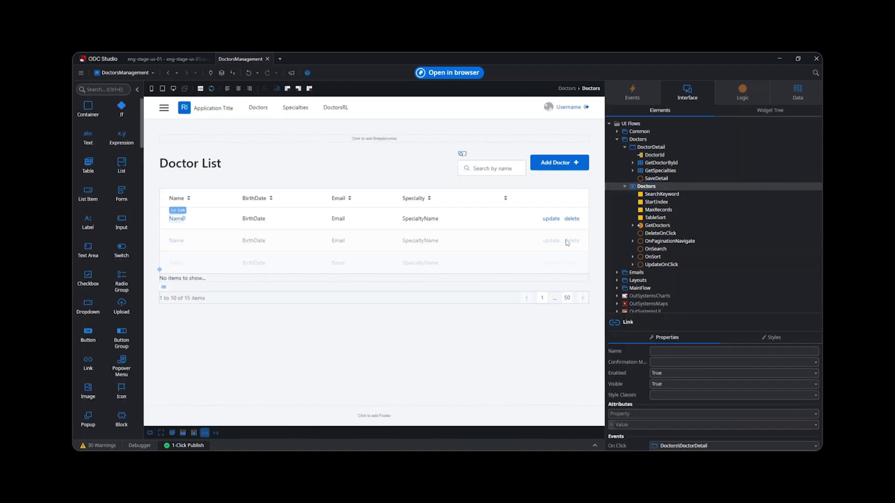
double_click(652, 146)
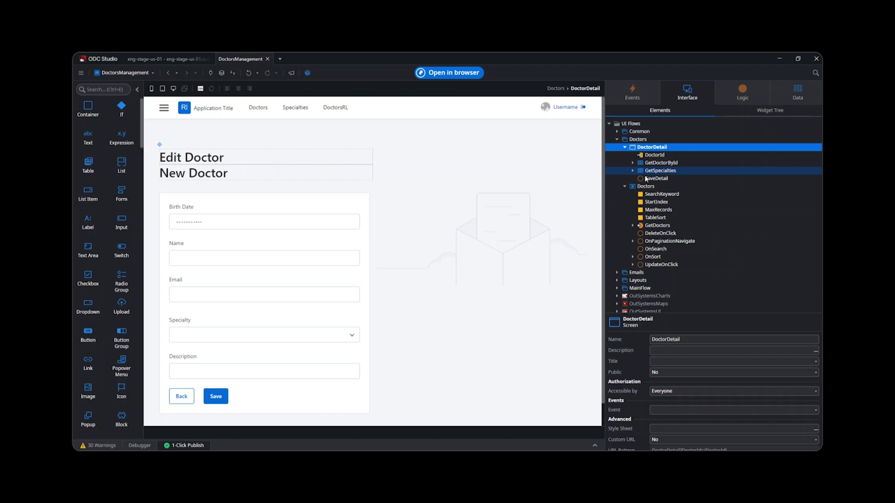
double_click(656, 178)
double_click(236, 202)
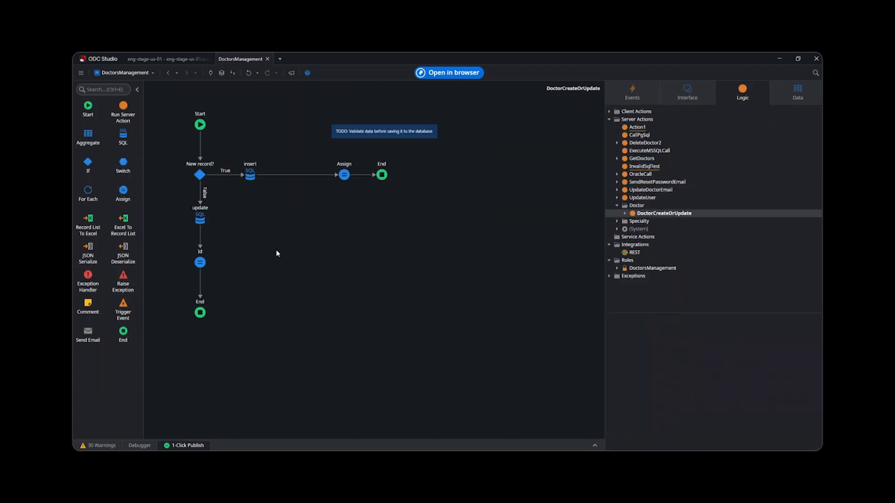
double_click(200, 218)
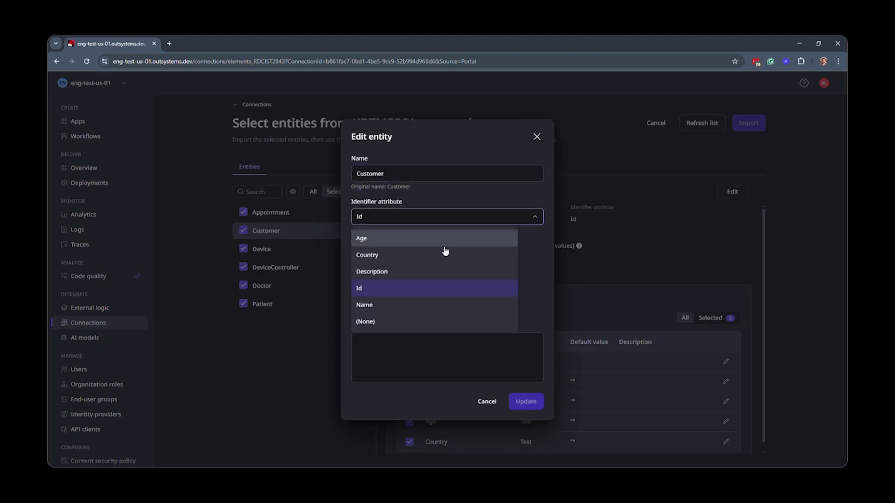
- Save Name as the Customer identifier and change the Age attribute's data type to Integer
left_click(523, 402)
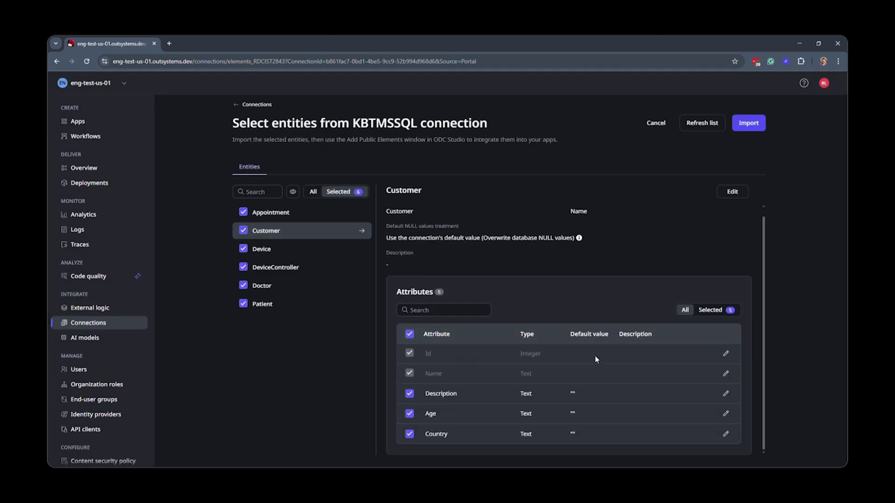
left_click(726, 413)
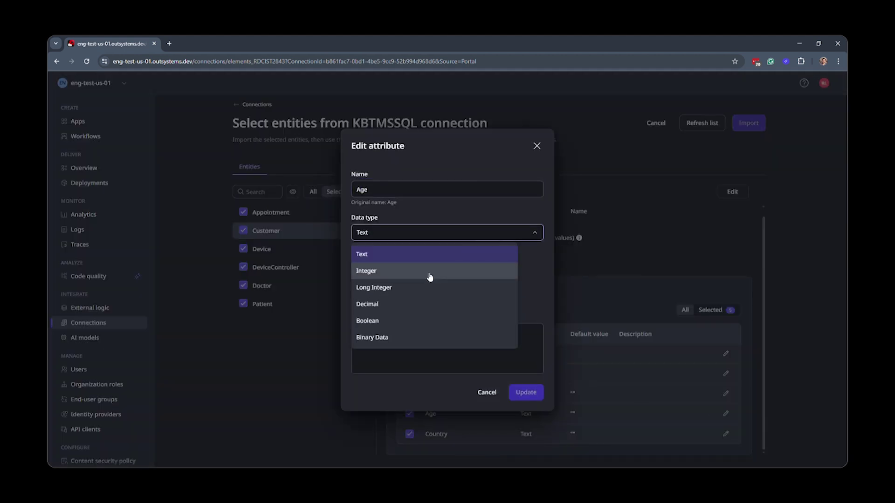
left_click(429, 277)
left_click(528, 392)
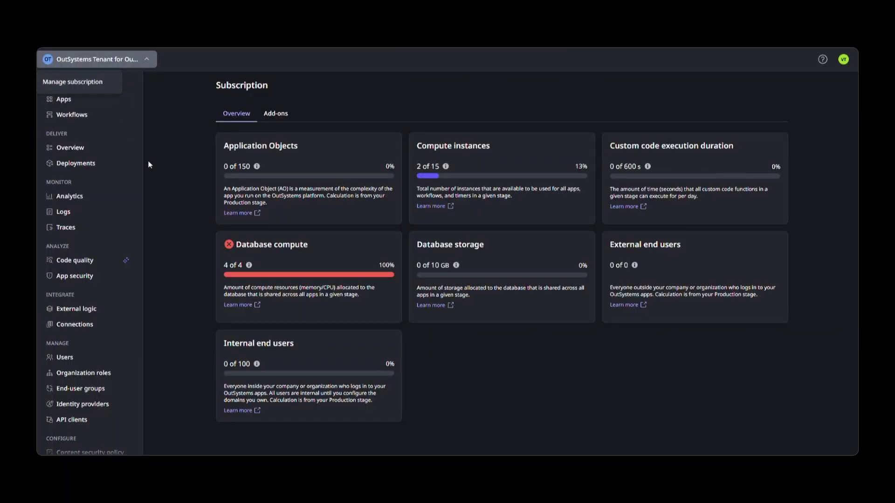
- Open the Database compute usage details from the subscription overview
left_click(343, 256)
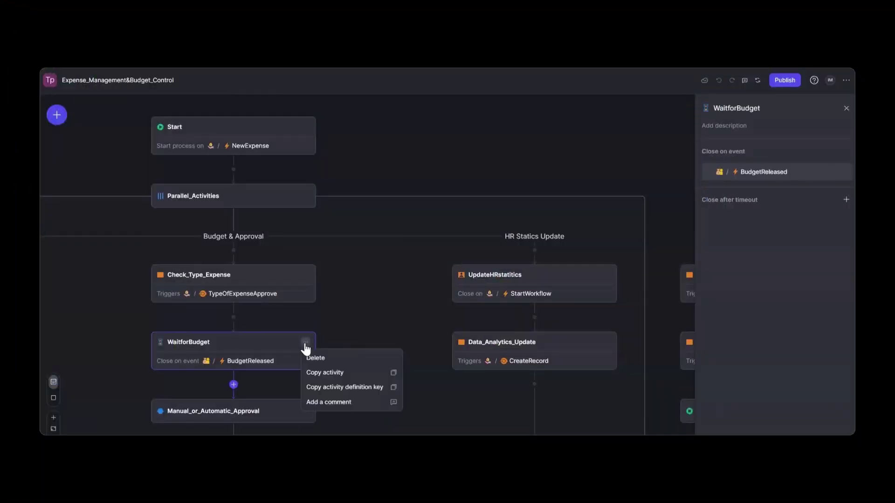
- Choose Add a comment on the WaitforBudget activity in the expense workflow
left_click(326, 404)
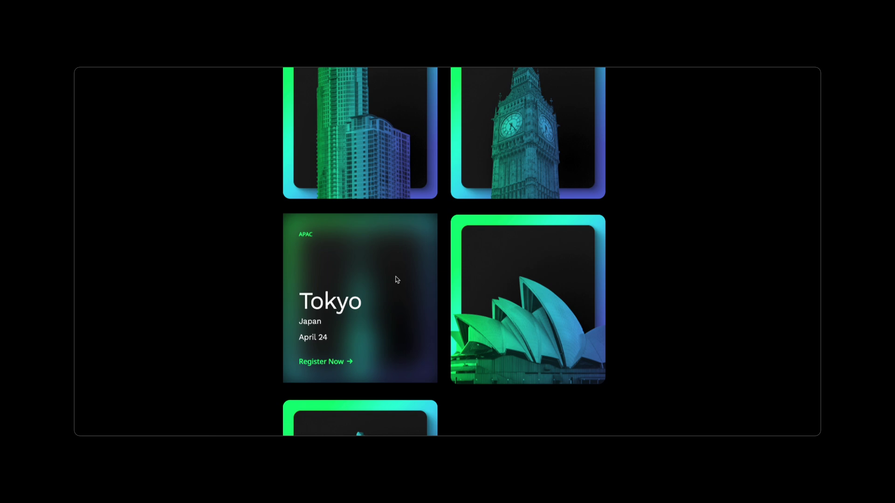
scroll(396, 280, "down", 3)
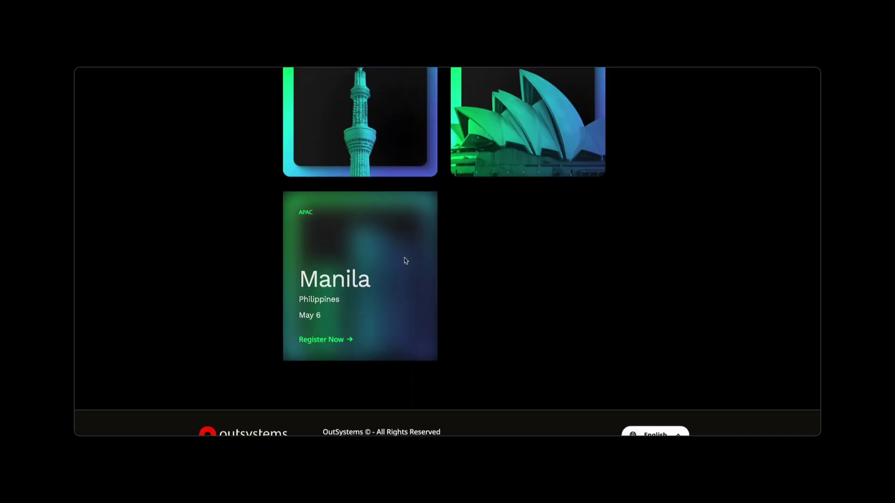